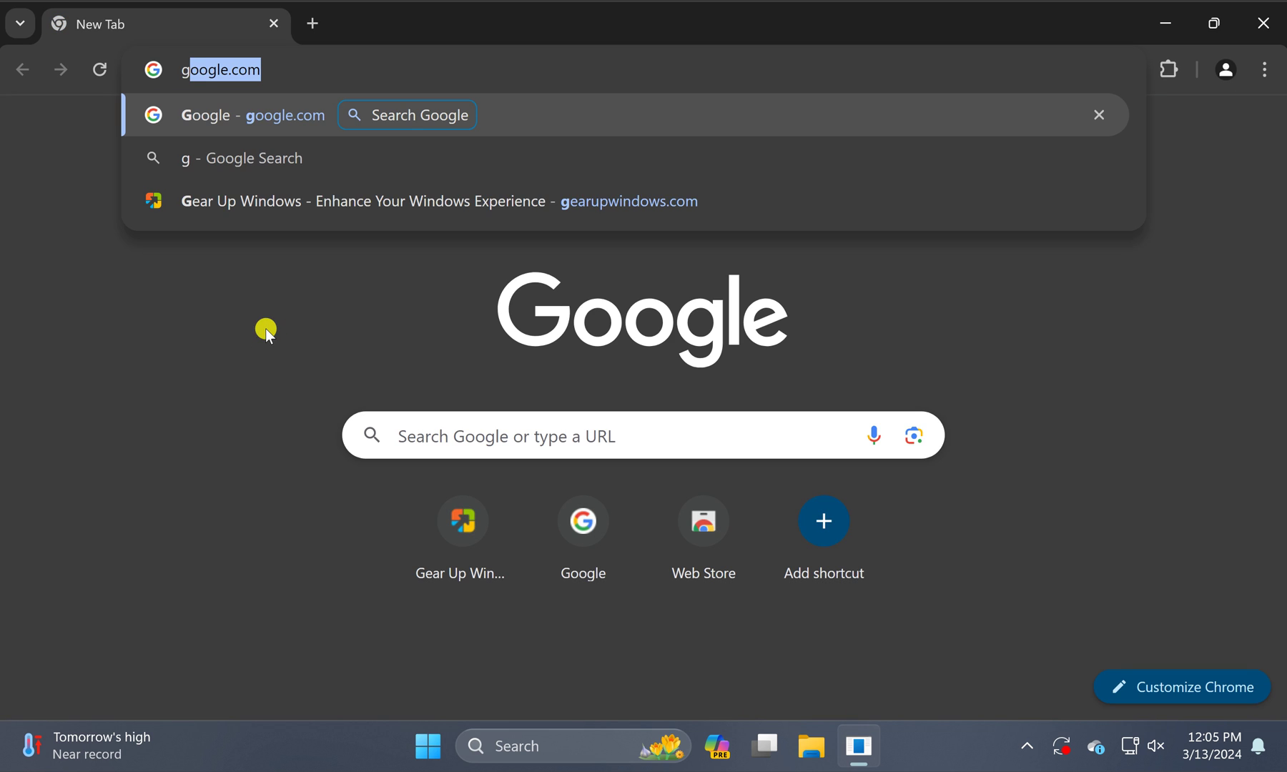
type("oogle.com")
Submit google.com in the address bar to load the Google home page
key("Return")
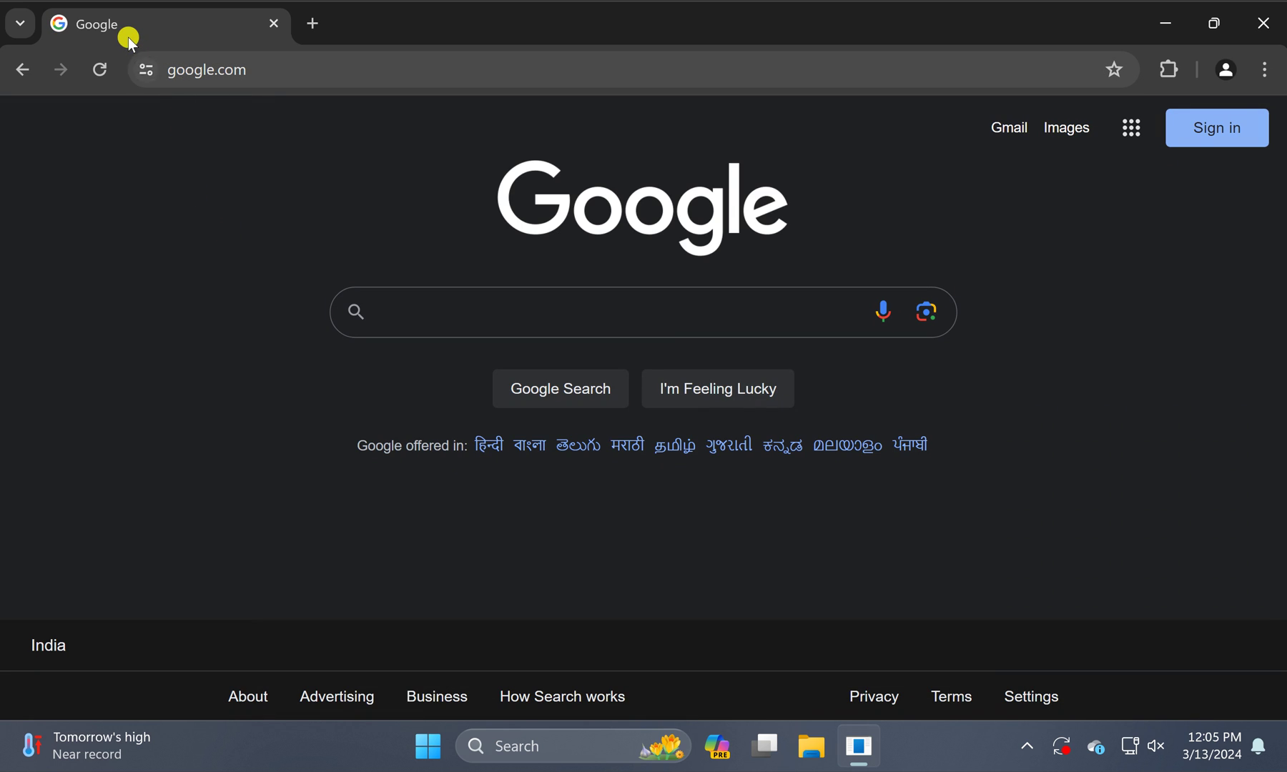
Star the google.com page as a bookmark and dismiss the Bookmark added popup
left_click(1113, 70)
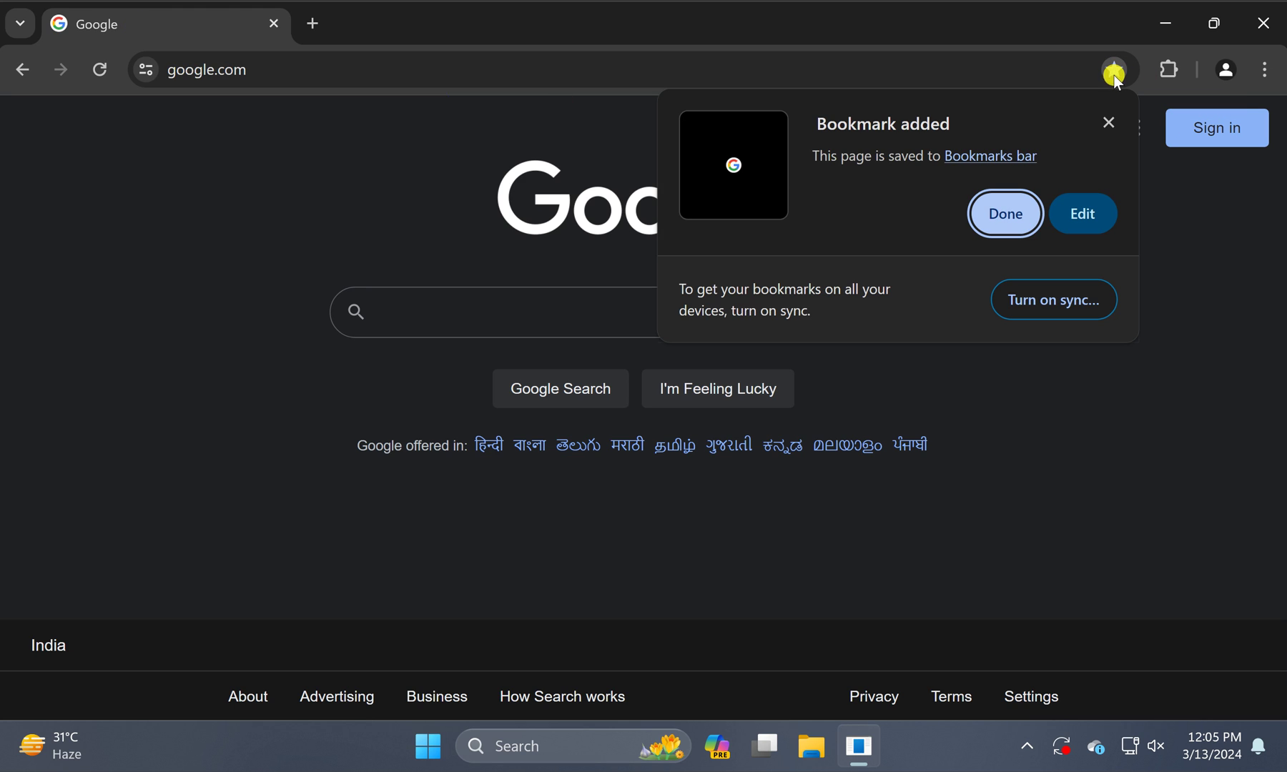
left_click(1017, 222)
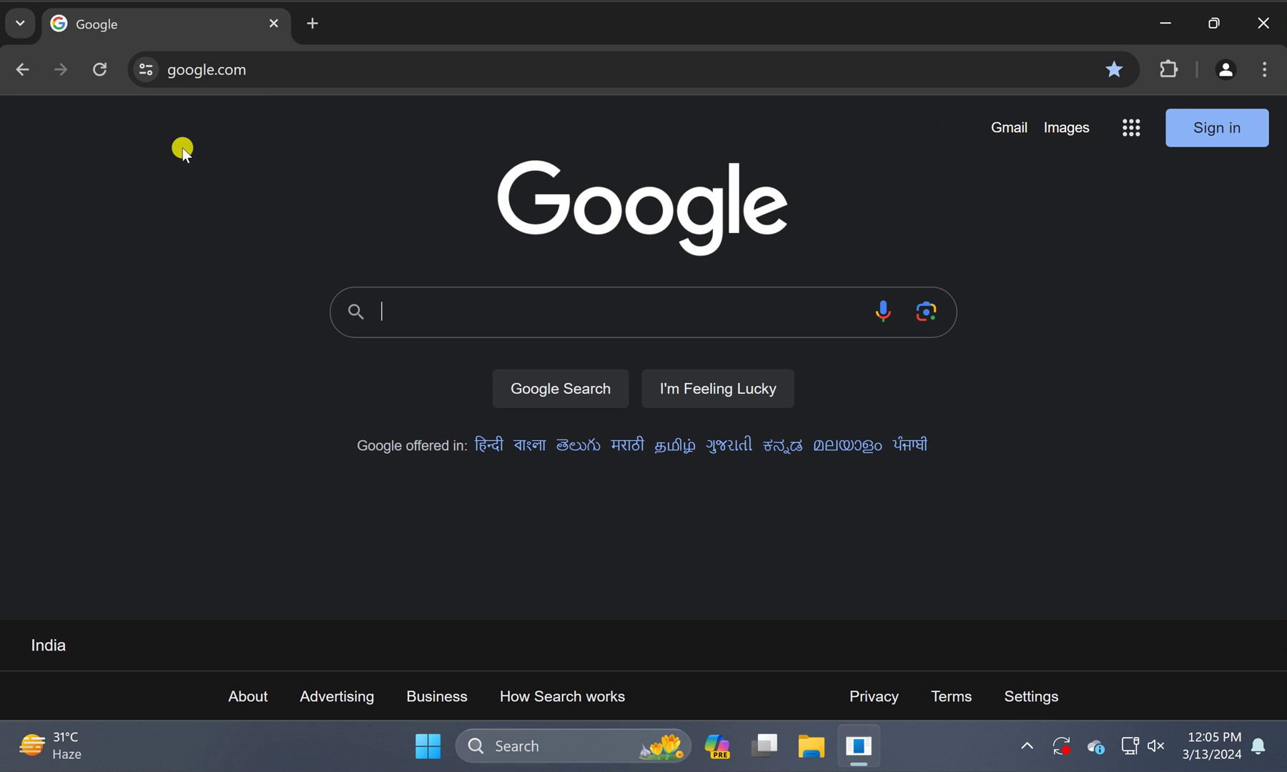
Show the bookmarks bar with Ctrl+Shift+B and open the Google bookmark from it
key("ctrl+shift+b")
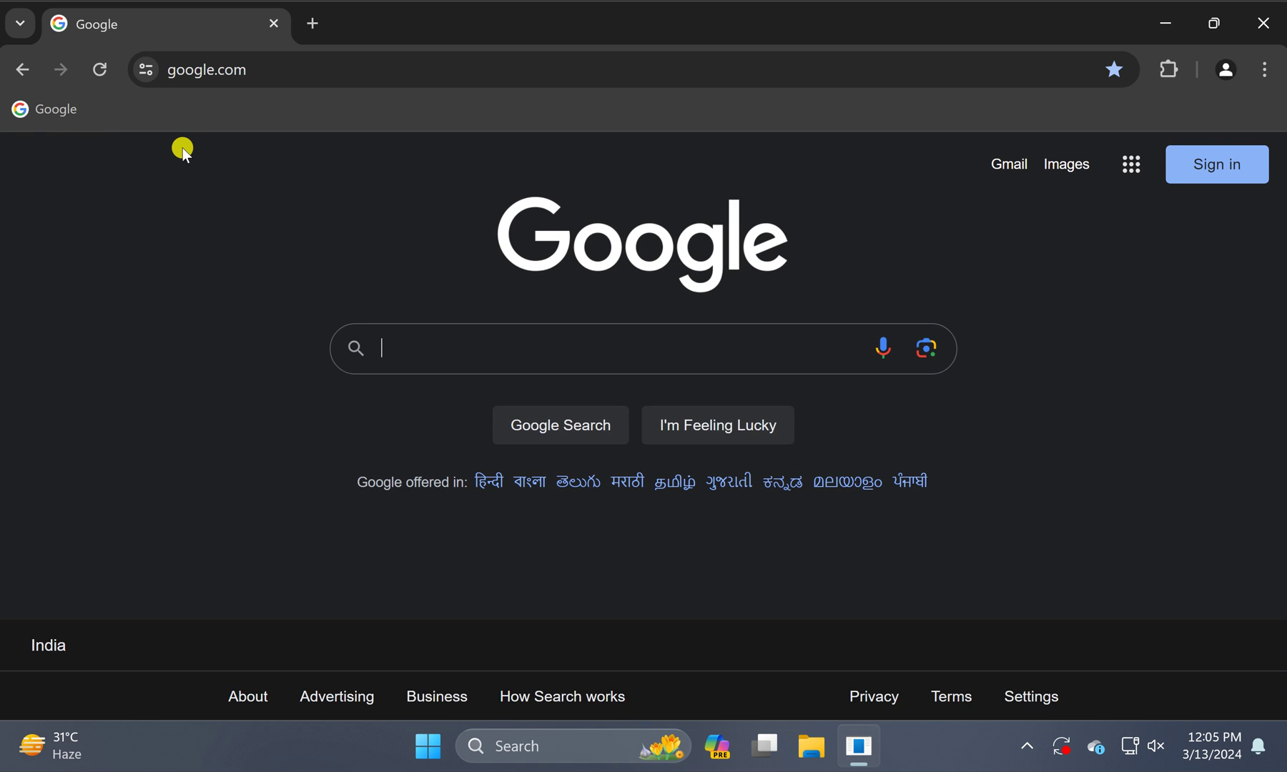
left_click(57, 115)
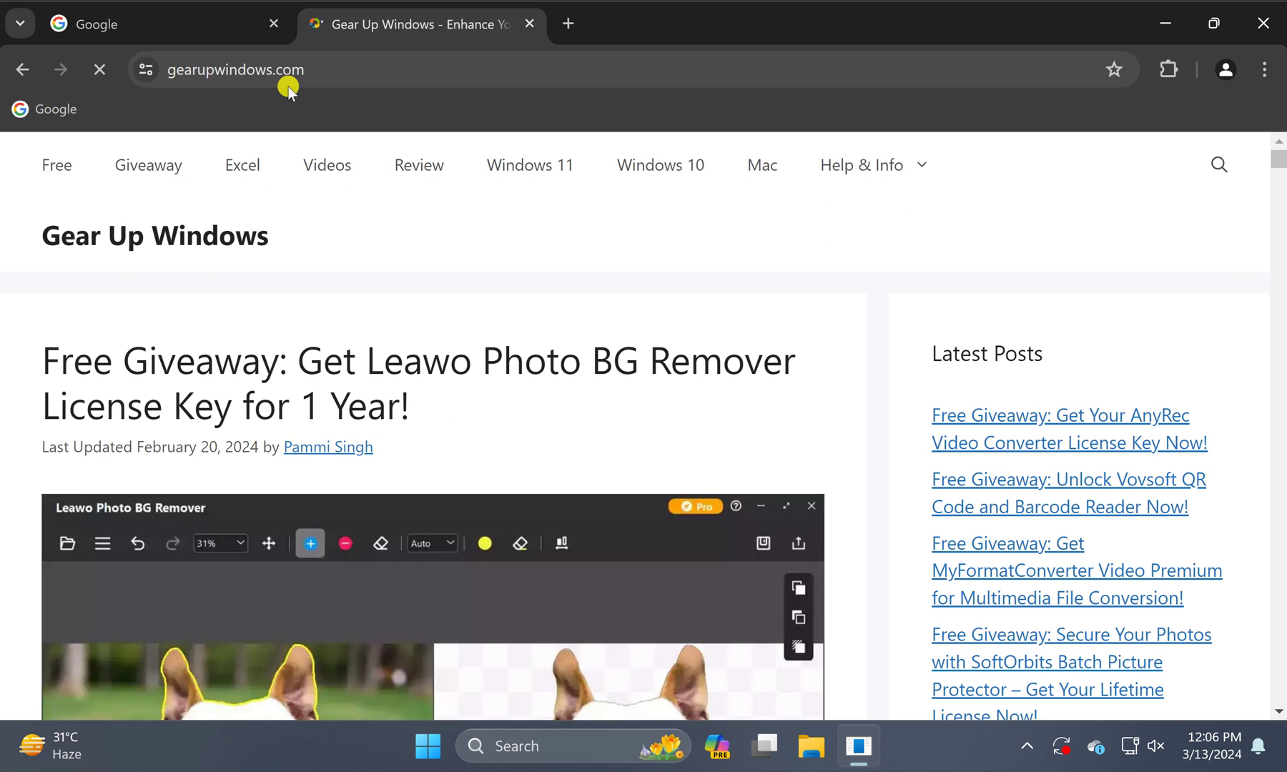
Star the gearupwindows.com page as a bookmark and dismiss the confirmation popup
left_click(1115, 68)
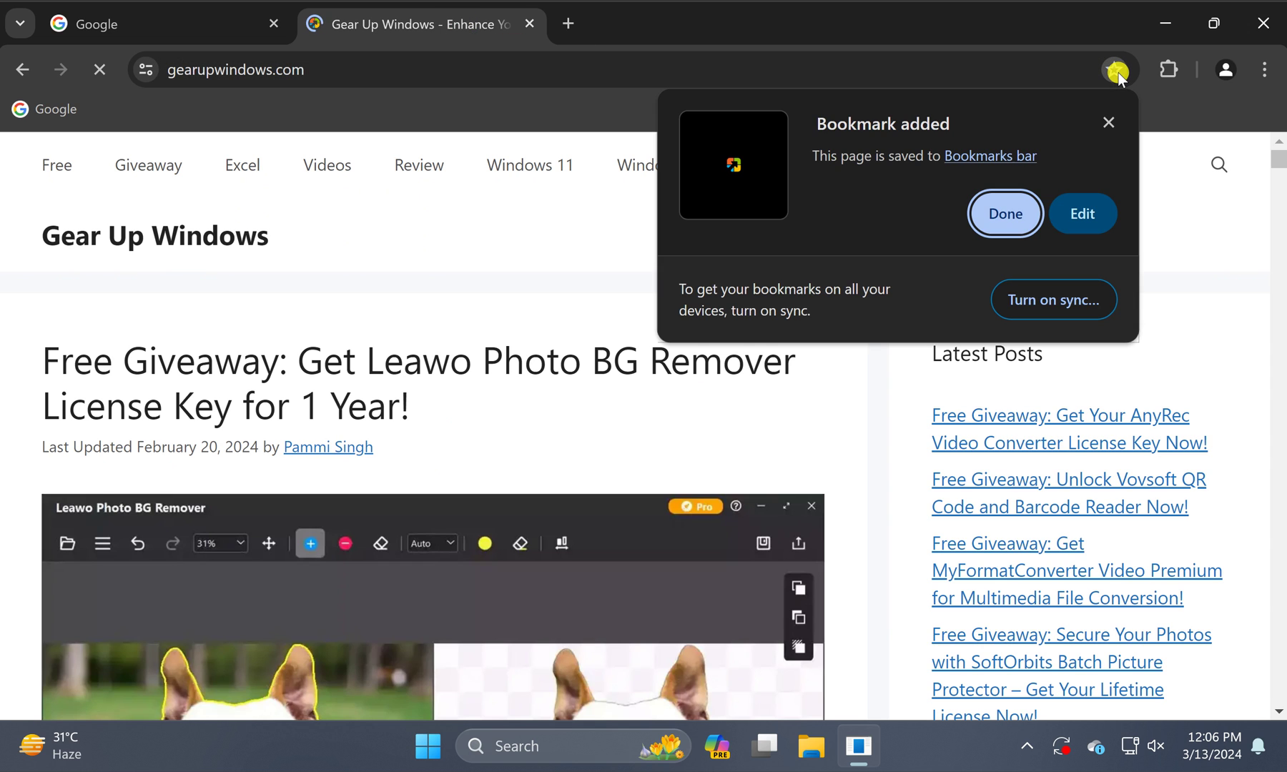
left_click(1008, 217)
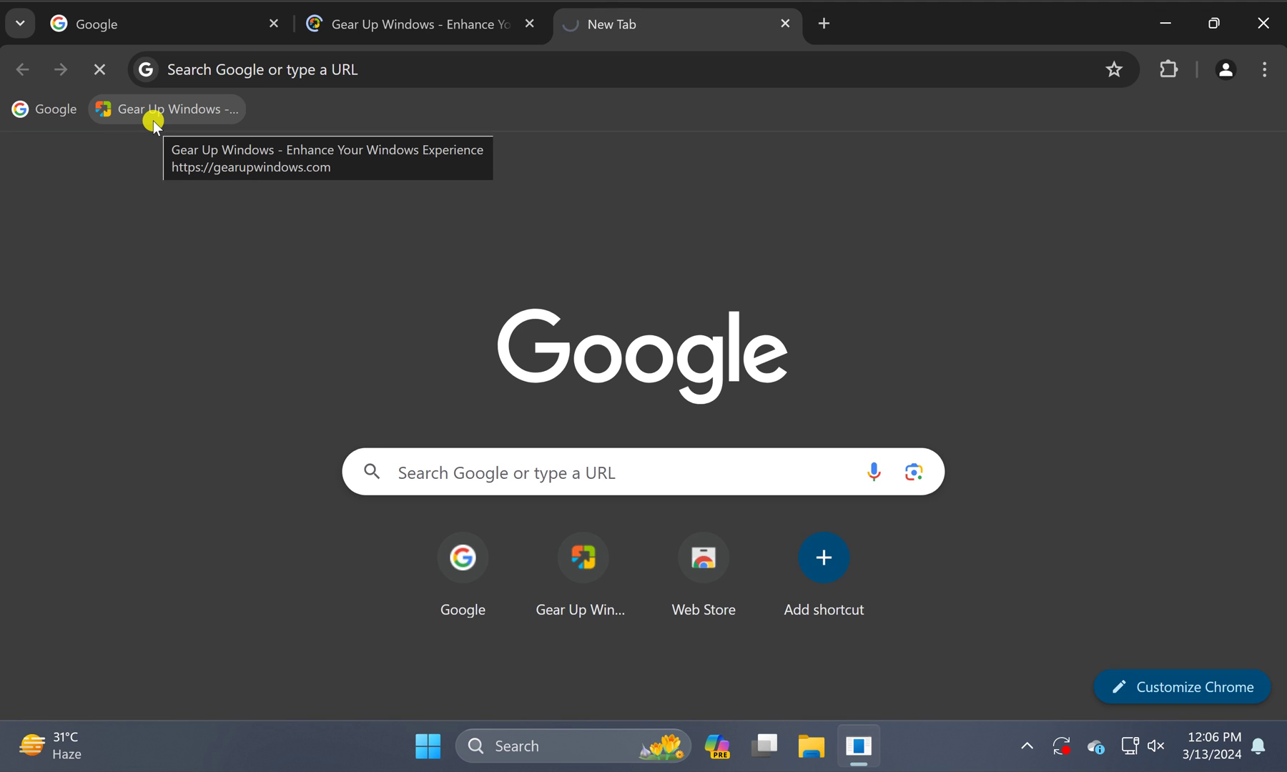
Load gearupwindows.com in the third tab from the Gear Up Windows bookmark
left_click(153, 120)
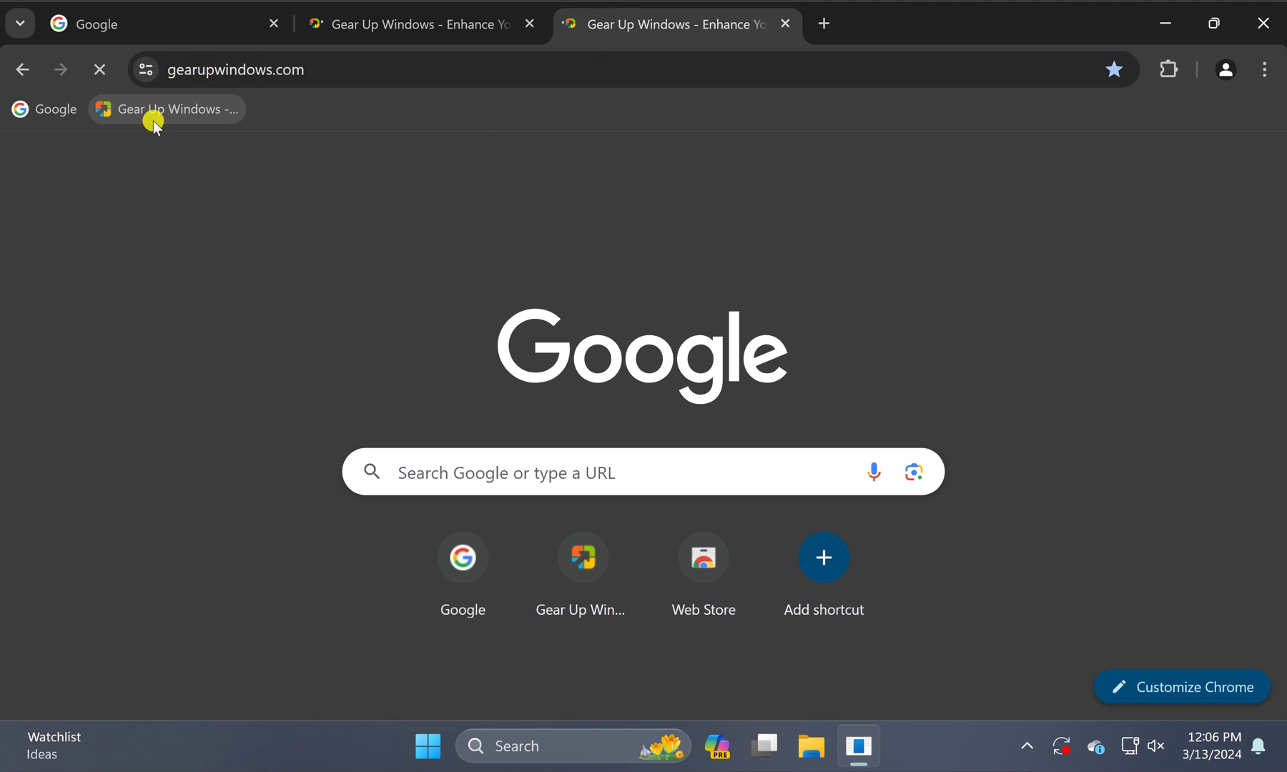